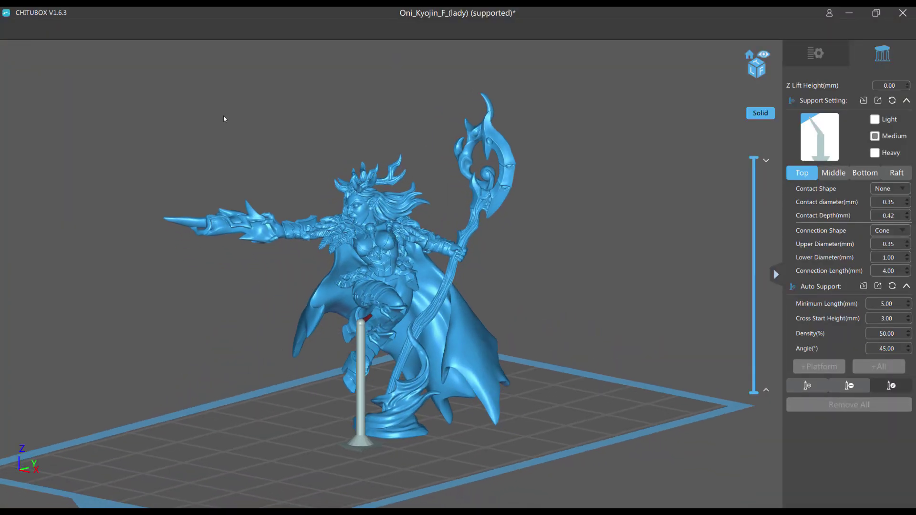
Step: Examine the figure and the single support under its raised knee from several distances and angles
{"action": "scroll", "coordinate": [217, 102], "scroll_direction": "up", "scroll_amount": 2}
{"action": "scroll", "coordinate": [217, 102], "scroll_direction": "up", "scroll_amount": 3}
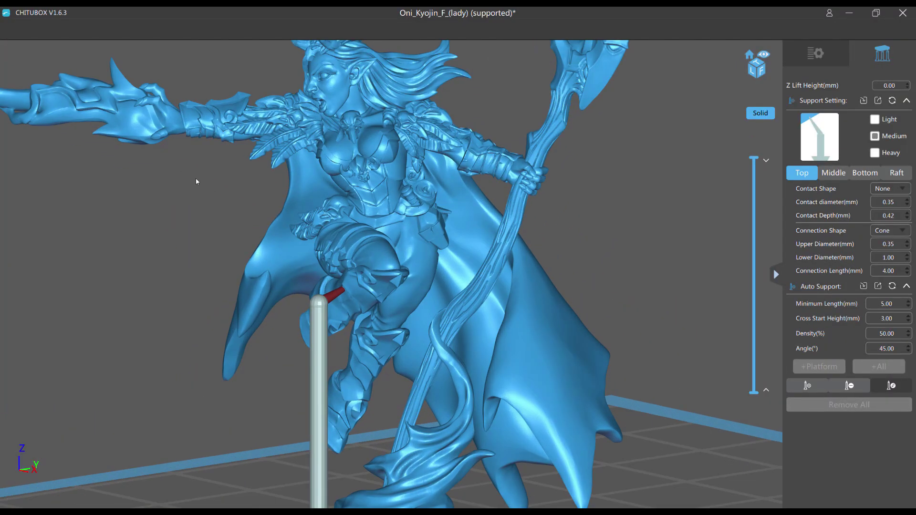
{"action": "scroll", "coordinate": [201, 179], "scroll_direction": "down", "scroll_amount": 4}
{"action": "left_click_drag", "start_coordinate": [188, 178], "coordinate": [241, 231]}
{"action": "scroll", "coordinate": [237, 233], "scroll_direction": "up", "scroll_amount": 3}
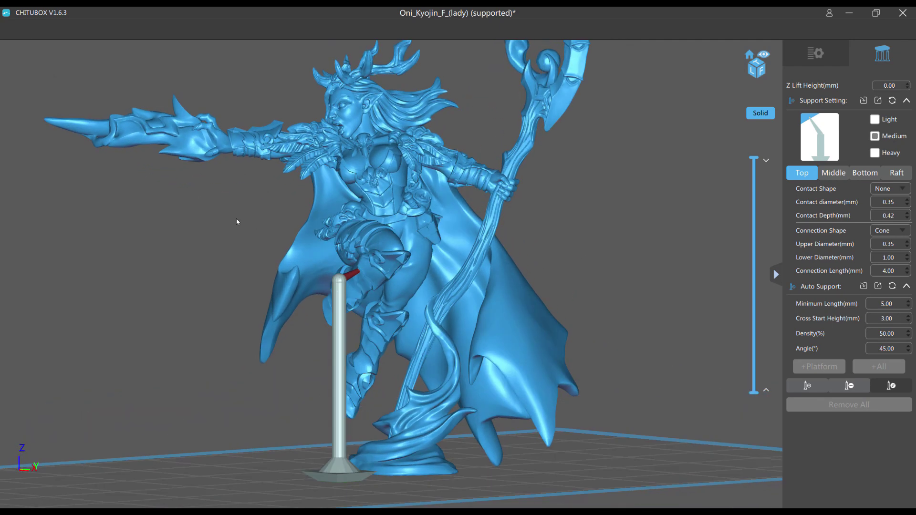
{"action": "scroll", "coordinate": [234, 217], "scroll_direction": "down", "scroll_amount": 2}
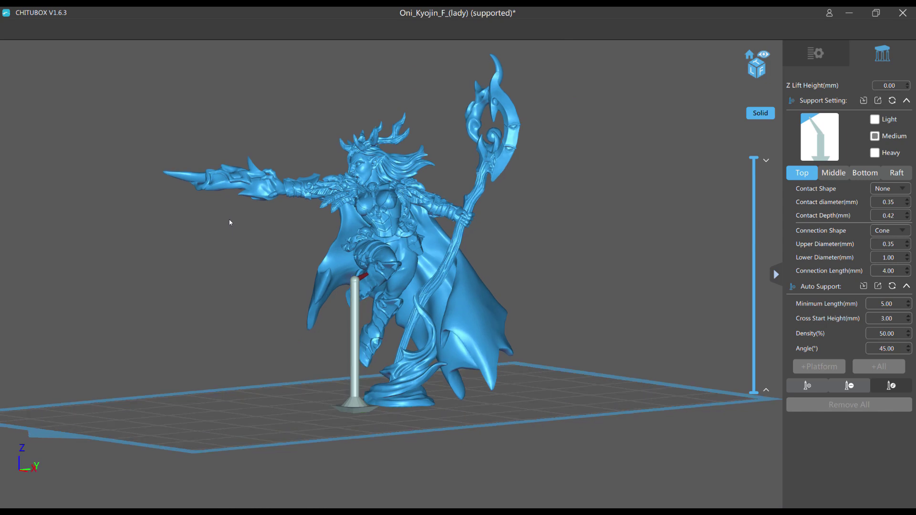
{"action": "scroll", "coordinate": [239, 221], "scroll_direction": "up", "scroll_amount": 4}
{"action": "mouse_move", "coordinate": [239, 225]}
{"action": "right_mouse_down"}
{"action": "mouse_move", "coordinate": [244, 212]}
{"action": "mouse_move", "coordinate": [230, 211]}
{"action": "right_mouse_up"}
{"action": "mouse_move", "coordinate": [230, 213]}
{"action": "left_mouse_down"}
{"action": "mouse_move", "coordinate": [238, 213]}
{"action": "mouse_move", "coordinate": [226, 209]}
{"action": "left_mouse_up"}
Step: Move the contact tip of the support under the raised leg up onto the prong of the thigh buckle
{"action": "scroll", "coordinate": [226, 209], "scroll_direction": "up", "scroll_amount": 10}
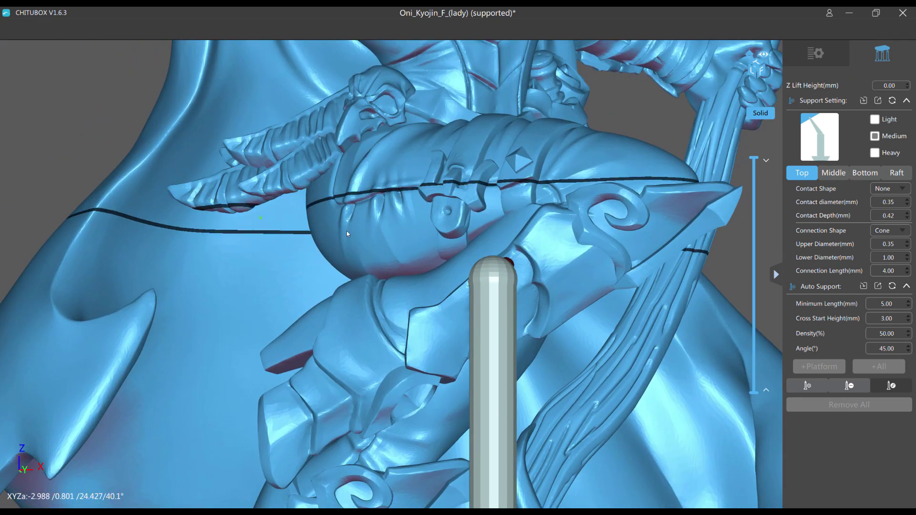
{"action": "scroll", "coordinate": [274, 206], "scroll_direction": "up", "scroll_amount": 6}
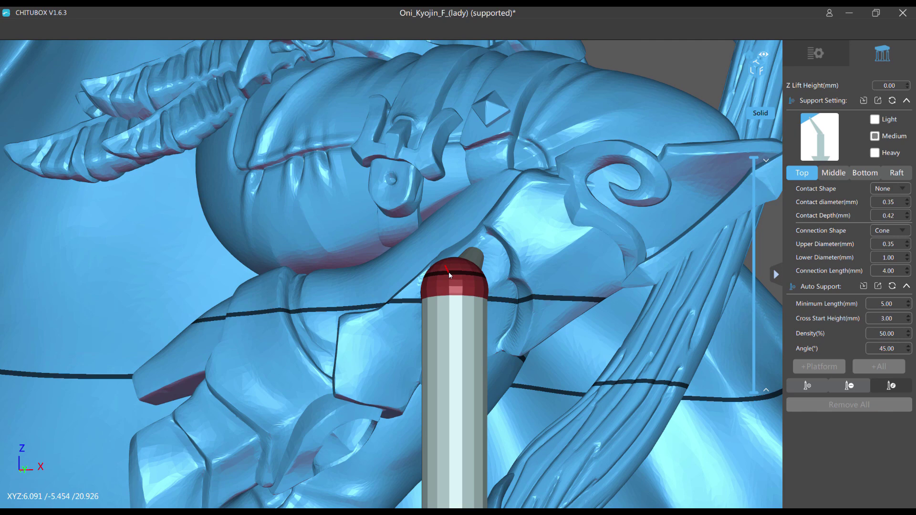
{"action": "right_click_drag", "start_coordinate": [361, 224], "coordinate": [406, 237]}
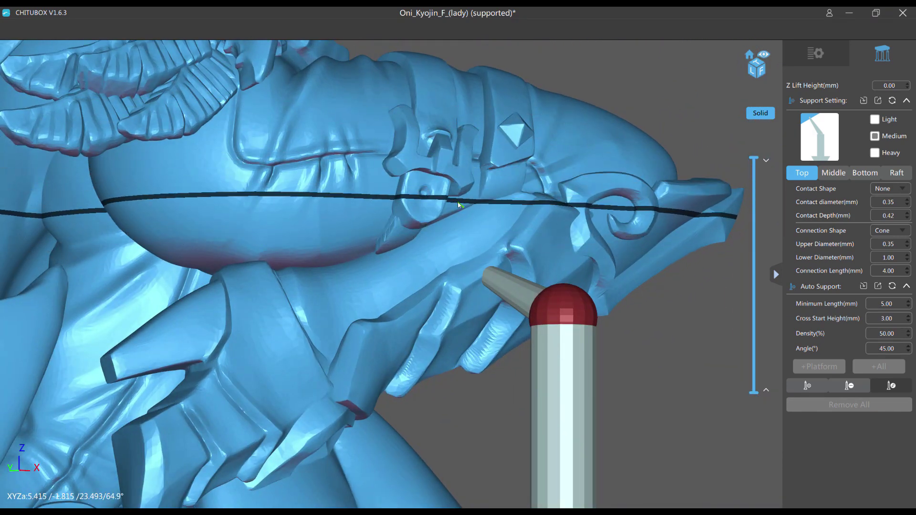
{"action": "scroll", "coordinate": [412, 187], "scroll_direction": "up", "scroll_amount": 3}
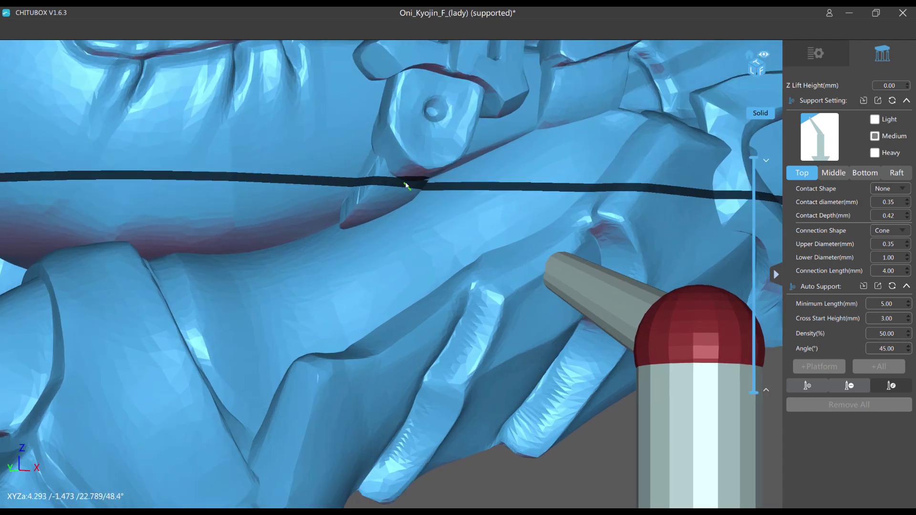
{"action": "left_click_drag", "start_coordinate": [555, 263], "coordinate": [515, 81]}
Step: Lower the layer view to about layer 580 and step through the neighbouring layers to find where the thigh buckle's isolated detail starts
{"action": "key", "text": "Down"}
{"action": "key", "text": "Down"}
{"action": "key", "text": "Down"}
{"action": "key", "text": "Down"}
{"action": "key", "text": "Down"}
{"action": "key", "text": "Down"}
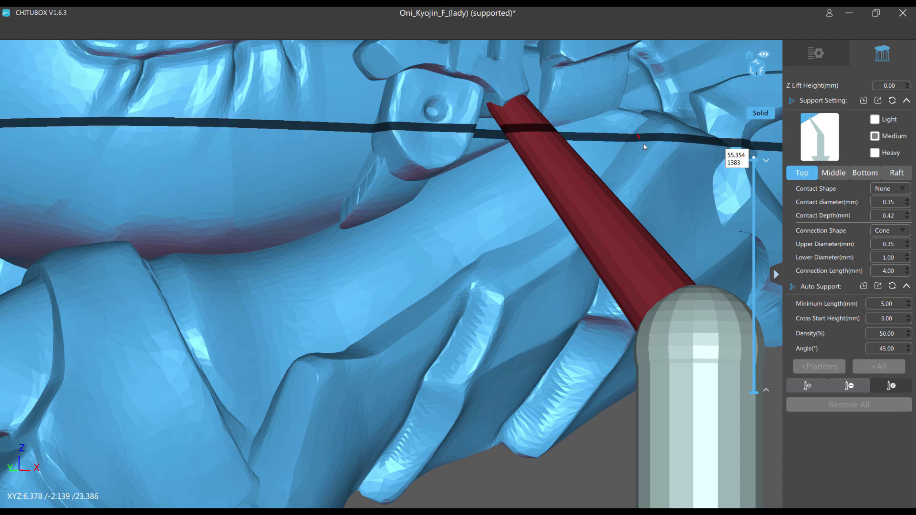
{"action": "left_click_drag", "start_coordinate": [752, 166], "coordinate": [723, 295]}
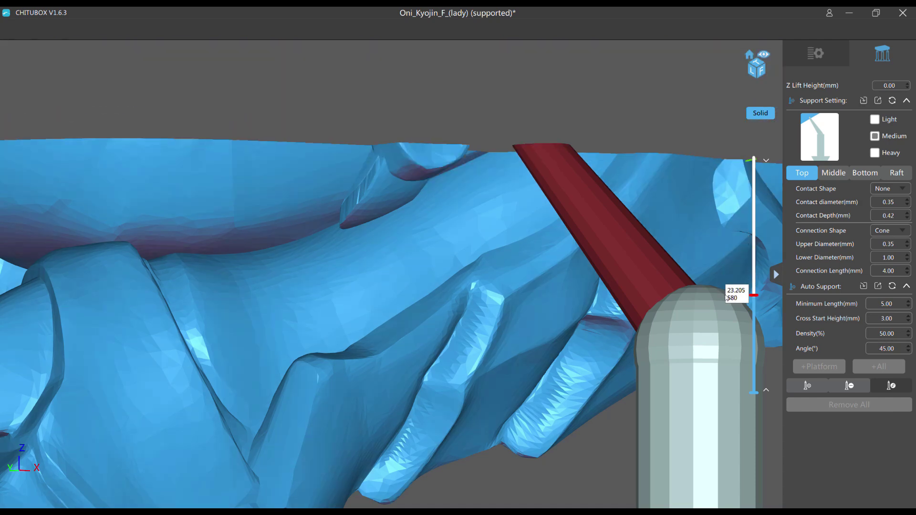
{"action": "key", "text": "Down"}
{"action": "key", "text": "Down"}
{"action": "key", "text": "Down"}
{"action": "key", "text": "Down"}
{"action": "key", "text": "Down"}
{"action": "key", "text": "Down"}
{"action": "key", "text": "Down"}
{"action": "key", "text": "Down"}
{"action": "key", "text": "Down"}
{"action": "key", "text": "Down"}
{"action": "key", "text": "Down"}
{"action": "right_click_drag", "start_coordinate": [382, 94], "coordinate": [402, 242]}
{"action": "key", "text": "Up"}
{"action": "key", "text": "Up"}
{"action": "right_click_drag", "start_coordinate": [389, 311], "coordinate": [449, 201]}
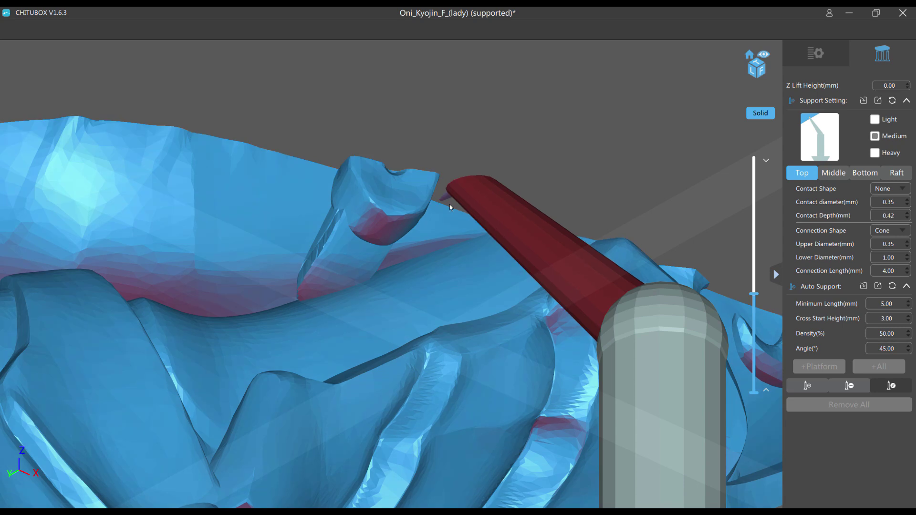
Step: Move the support tip against the small isolated island beside the thigh buckle, with the view cut at layer 570
{"action": "left_click_drag", "start_coordinate": [447, 203], "coordinate": [446, 202]}
{"action": "right_click_drag", "start_coordinate": [447, 203], "coordinate": [271, 221]}
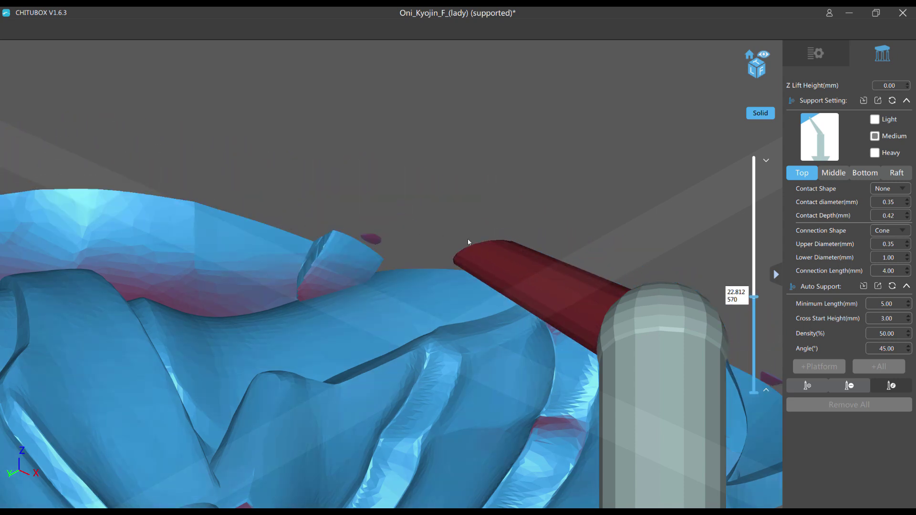
{"action": "right_click_drag", "start_coordinate": [469, 243], "coordinate": [372, 241]}
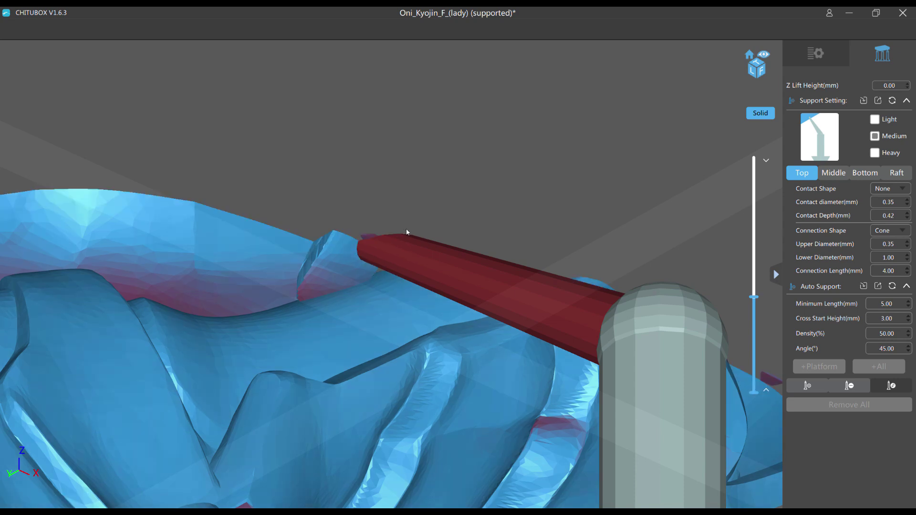
Step: Step the layer view back up and reposition the support tip against the isolated island beside the thigh buckle
{"action": "key", "text": "Up"}
{"action": "key", "text": "Up"}
{"action": "key", "text": "Up"}
{"action": "key", "text": "Up"}
{"action": "key", "text": "Up"}
{"action": "key", "text": "Up"}
{"action": "key", "text": "Up"}
{"action": "key", "text": "Up"}
{"action": "key", "text": "Up"}
{"action": "key", "text": "Up"}
{"action": "key", "text": "Up"}
{"action": "key", "text": "Up"}
{"action": "key", "text": "Up"}
{"action": "key", "text": "Up"}
{"action": "key", "text": "Up"}
{"action": "key", "text": "Up"}
{"action": "key", "text": "Up"}
{"action": "left_click_drag", "start_coordinate": [425, 242], "coordinate": [437, 235]}
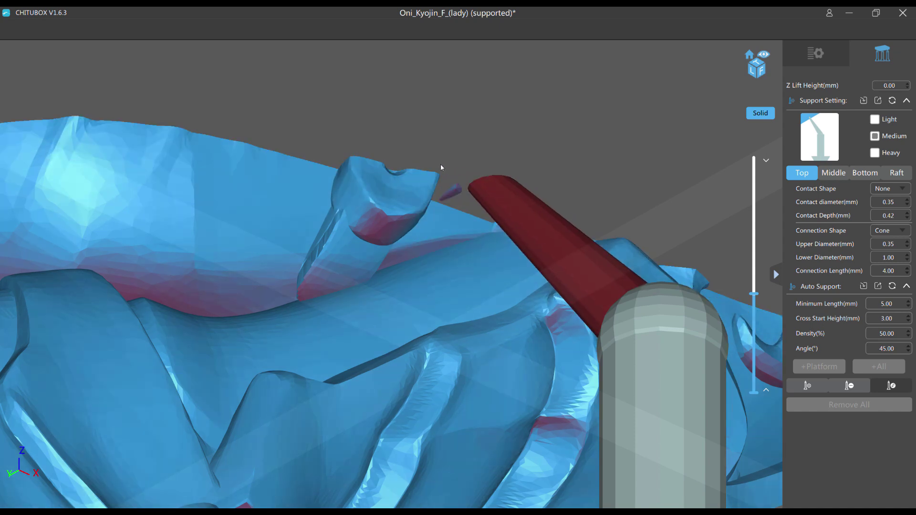
{"action": "scroll", "coordinate": [449, 160], "scroll_direction": "up", "scroll_amount": 5}
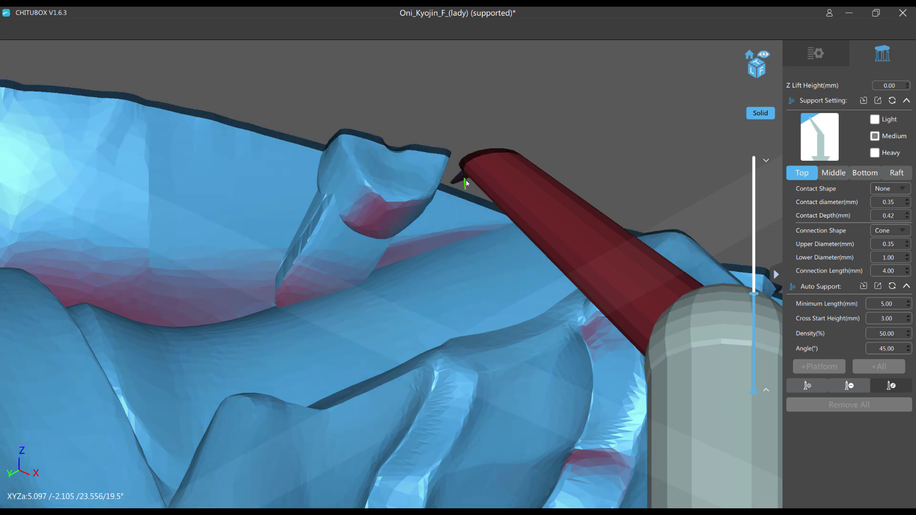
{"action": "scroll", "coordinate": [465, 181], "scroll_direction": "down", "scroll_amount": 2}
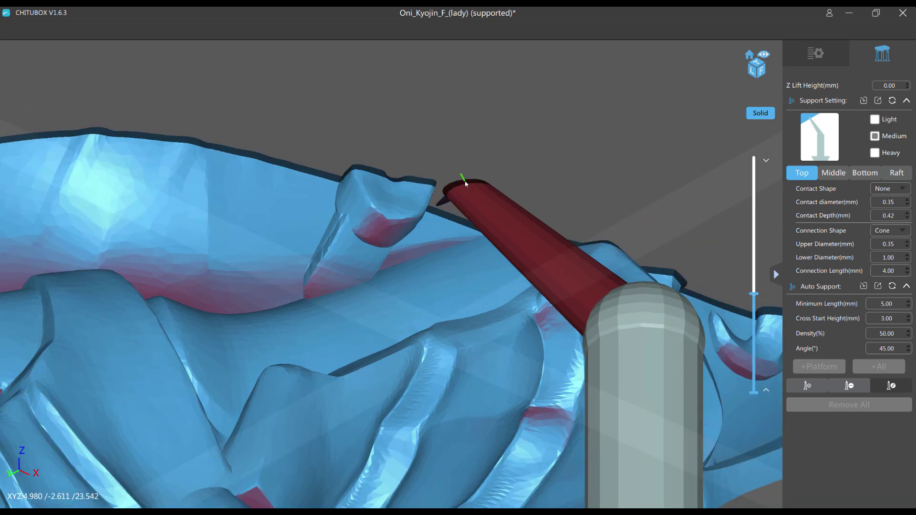
{"action": "scroll", "coordinate": [465, 182], "scroll_direction": "up", "scroll_amount": 2}
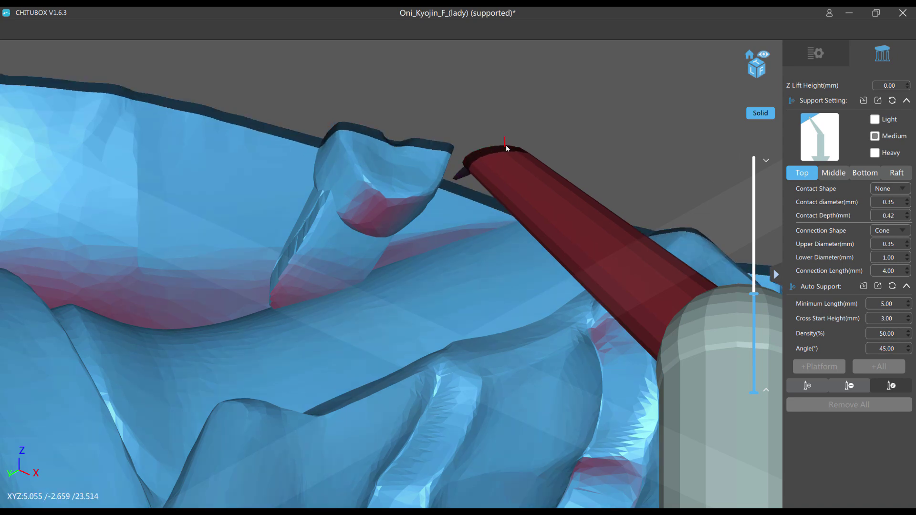
Step: Set the contact depth to 0.12 mm and move the support tip onto the underside of the thigh buckle
{"action": "left_click_drag", "start_coordinate": [514, 191], "coordinate": [489, 253]}
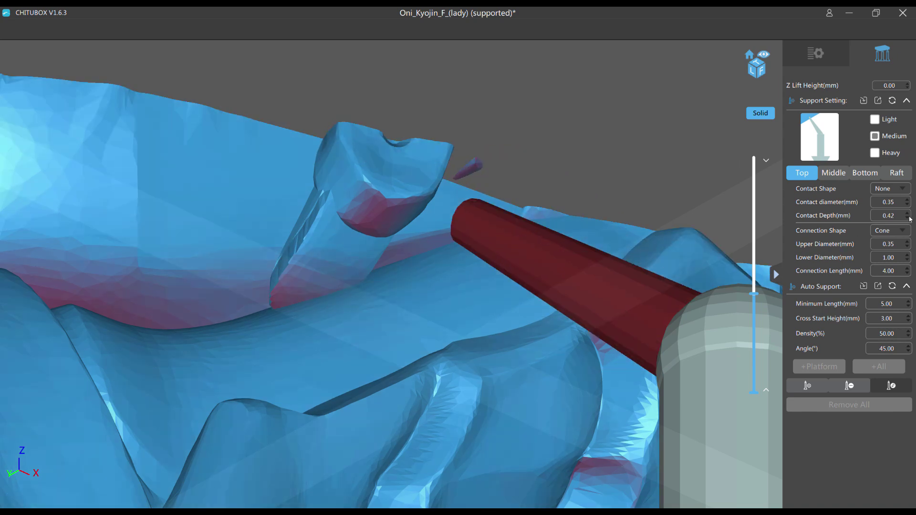
{"action": "left_click", "coordinate": [908, 218]}
{"action": "left_click", "coordinate": [908, 218]}
{"action": "left_click", "coordinate": [908, 218]}
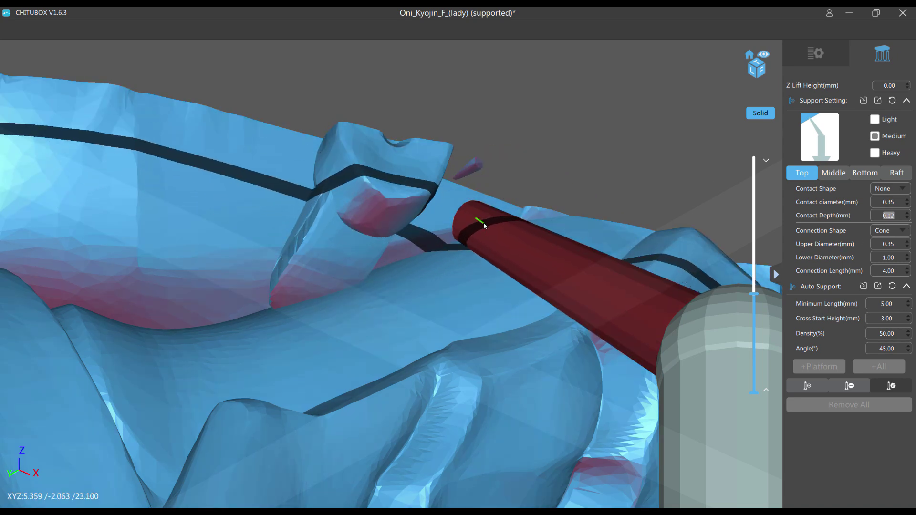
{"action": "left_click_drag", "start_coordinate": [483, 226], "coordinate": [353, 224]}
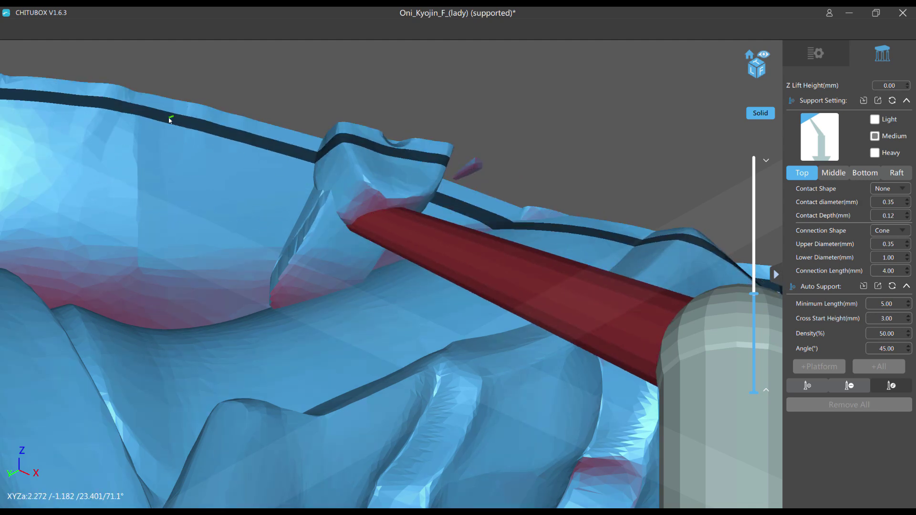
Step: Return the support tip to the isolated island beside the thigh buckle and fine-tune its contact point
{"action": "scroll", "coordinate": [225, 160], "scroll_direction": "down", "scroll_amount": 3}
{"action": "right_click_drag", "start_coordinate": [225, 160], "coordinate": [223, 178]}
{"action": "middle_click_drag", "start_coordinate": [158, 63], "coordinate": [226, 193]}
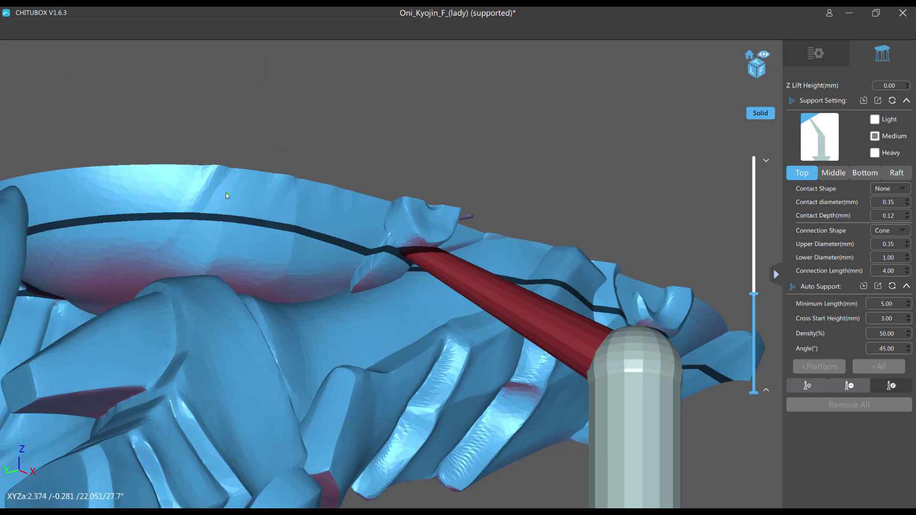
{"action": "scroll", "coordinate": [357, 270], "scroll_direction": "up", "scroll_amount": 3}
{"action": "left_click_drag", "start_coordinate": [434, 245], "coordinate": [513, 193]}
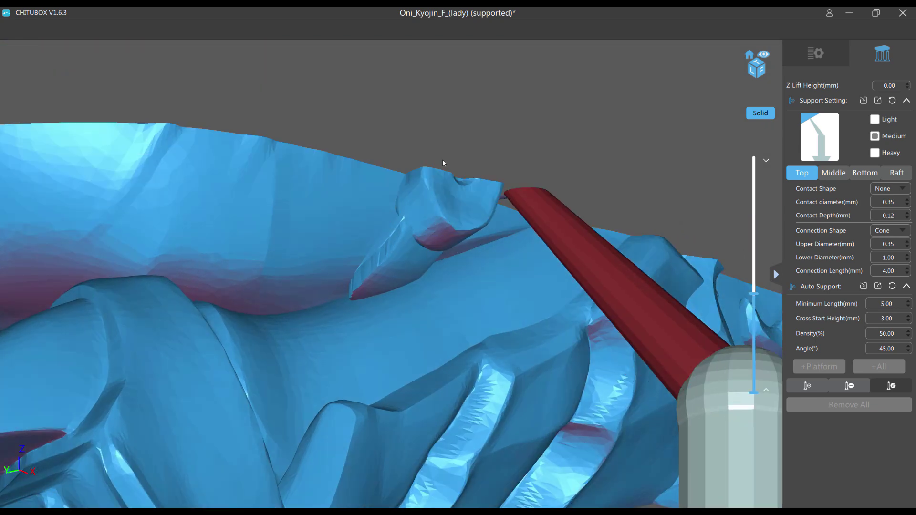
{"action": "right_click_drag", "start_coordinate": [443, 160], "coordinate": [420, 156]}
{"action": "mouse_move", "coordinate": [549, 220]}
{"action": "left_mouse_down"}
{"action": "mouse_move", "coordinate": [560, 222]}
{"action": "mouse_move", "coordinate": [551, 226]}
{"action": "left_mouse_up"}
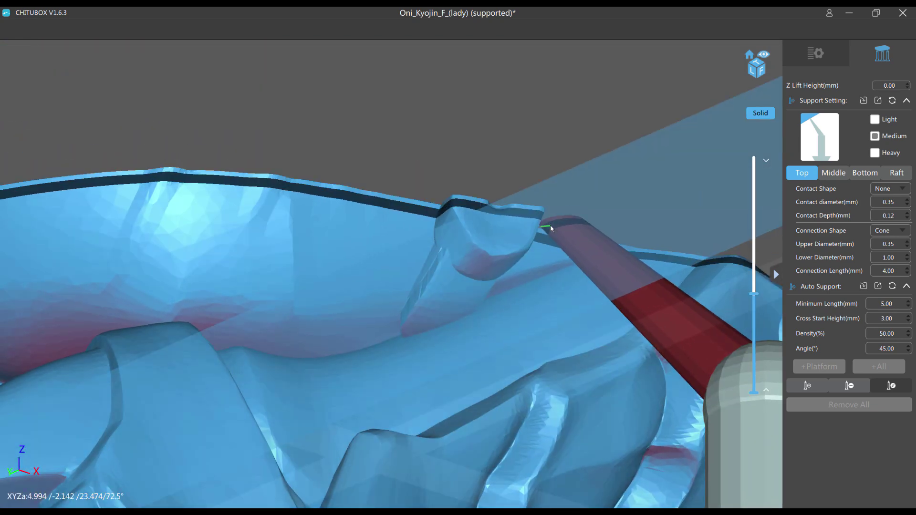
Step: Try the support tip on the red overhang area at the lower edge of the thigh buckle
{"action": "right_click_drag", "start_coordinate": [299, 104], "coordinate": [313, 214]}
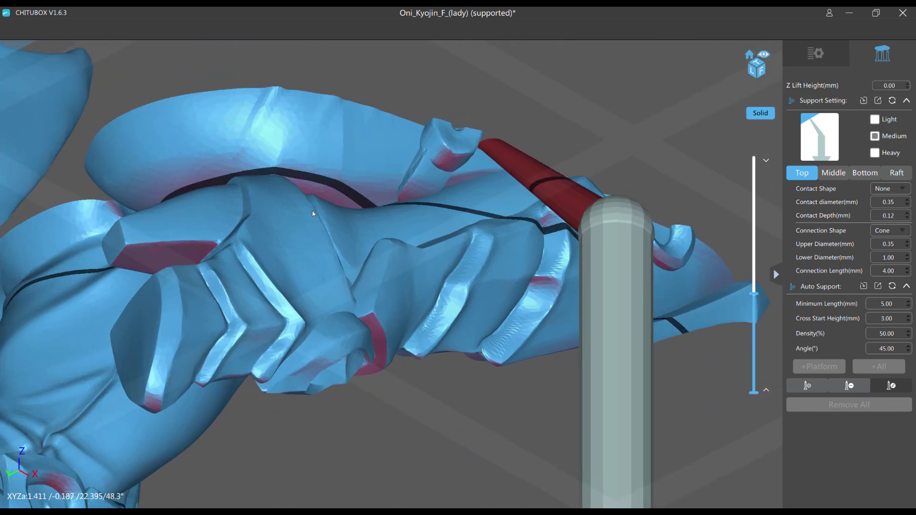
{"action": "scroll", "coordinate": [359, 156], "scroll_direction": "up", "scroll_amount": 3}
{"action": "mouse_move", "coordinate": [358, 155]}
{"action": "right_mouse_down"}
{"action": "mouse_move", "coordinate": [358, 167]}
{"action": "mouse_move", "coordinate": [351, 154]}
{"action": "right_mouse_up"}
{"action": "scroll", "coordinate": [355, 161], "scroll_direction": "down", "scroll_amount": 3}
{"action": "scroll", "coordinate": [350, 153], "scroll_direction": "up", "scroll_amount": 3}
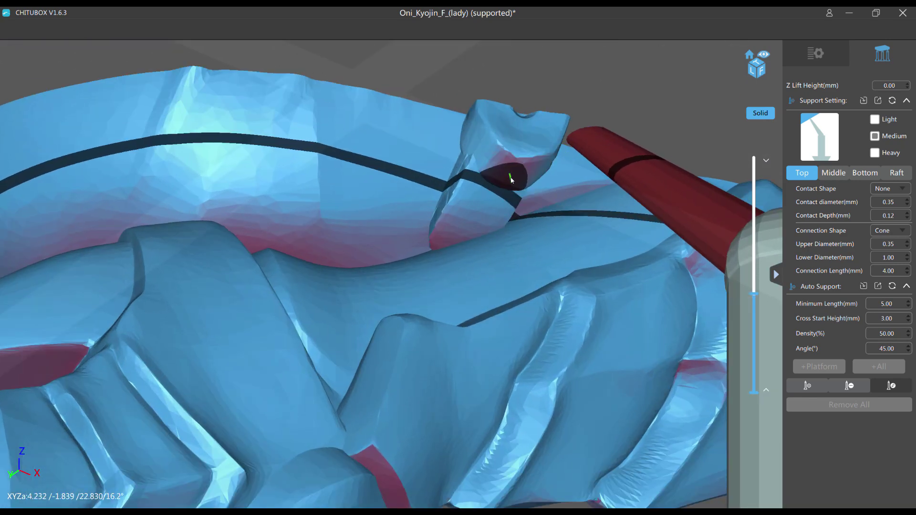
{"action": "left_click_drag", "start_coordinate": [573, 137], "coordinate": [520, 190]}
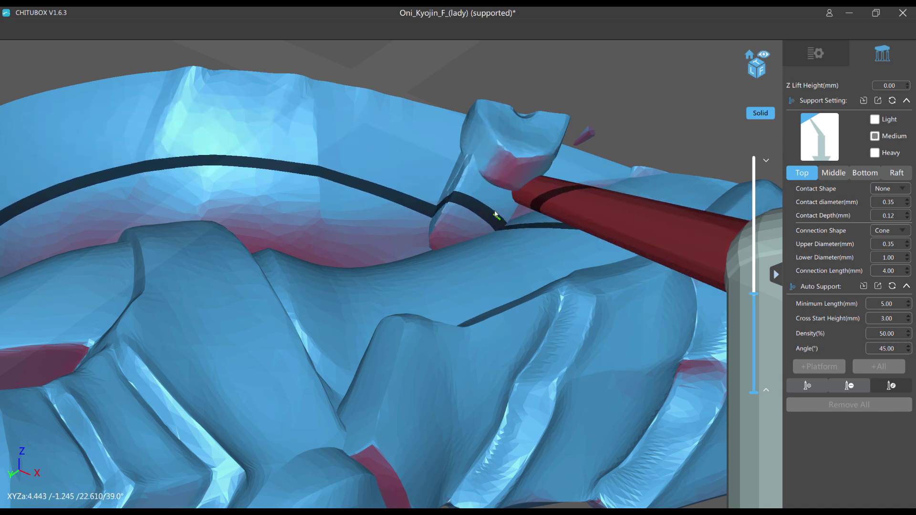
{"action": "left_click_drag", "start_coordinate": [496, 215], "coordinate": [499, 180]}
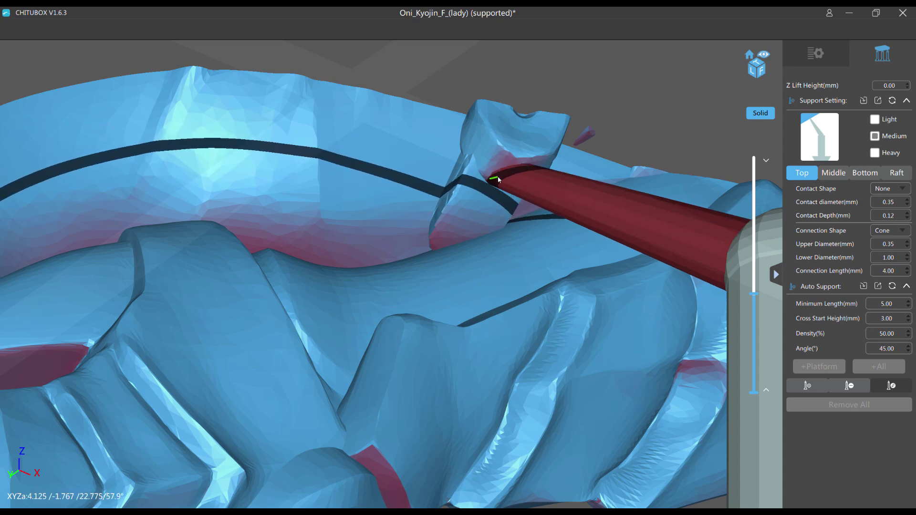
Step: Move the support tip off the buckle's underside and place it back on the isolated island beside the buckle
{"action": "scroll", "coordinate": [383, 133], "scroll_direction": "down", "scroll_amount": 3}
{"action": "scroll", "coordinate": [383, 137], "scroll_direction": "up", "scroll_amount": 4}
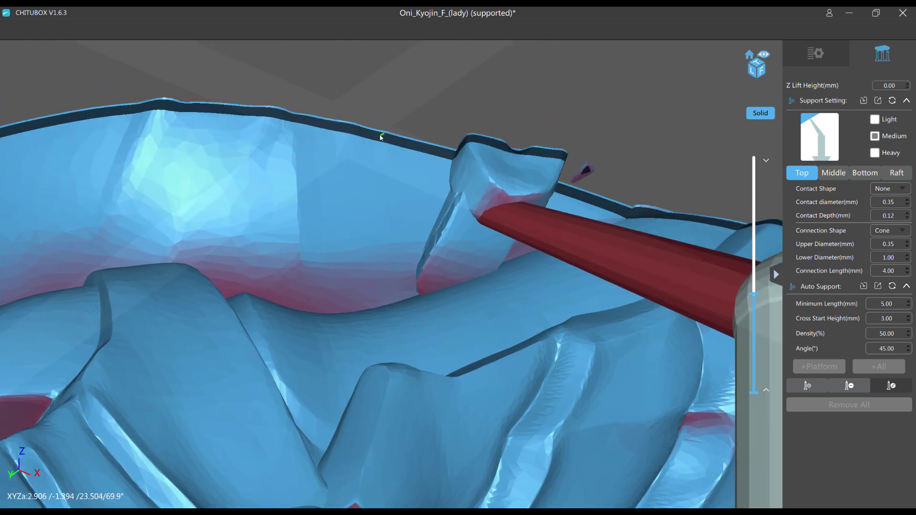
{"action": "scroll", "coordinate": [362, 164], "scroll_direction": "down", "scroll_amount": 3}
{"action": "scroll", "coordinate": [362, 164], "scroll_direction": "up", "scroll_amount": 5}
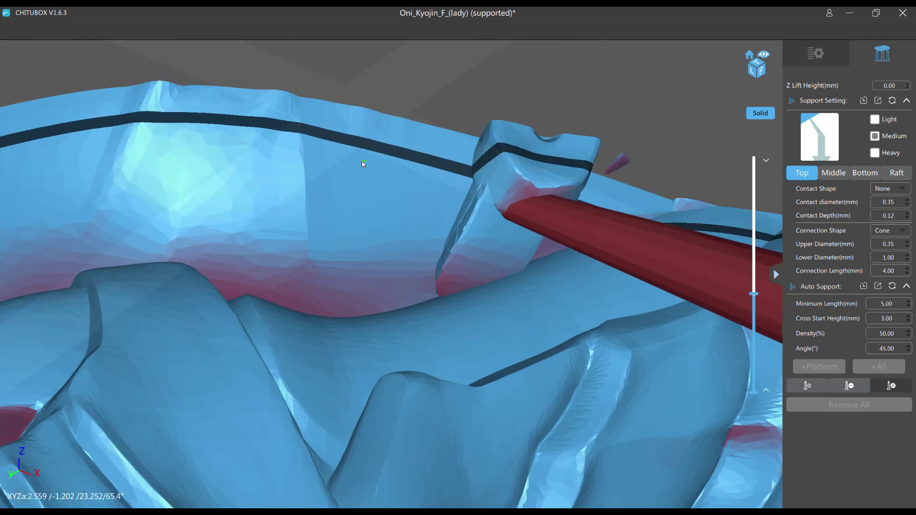
{"action": "middle_click_drag", "start_coordinate": [402, 189], "coordinate": [361, 163]}
{"action": "scroll", "coordinate": [492, 186], "scroll_direction": "down", "scroll_amount": 2}
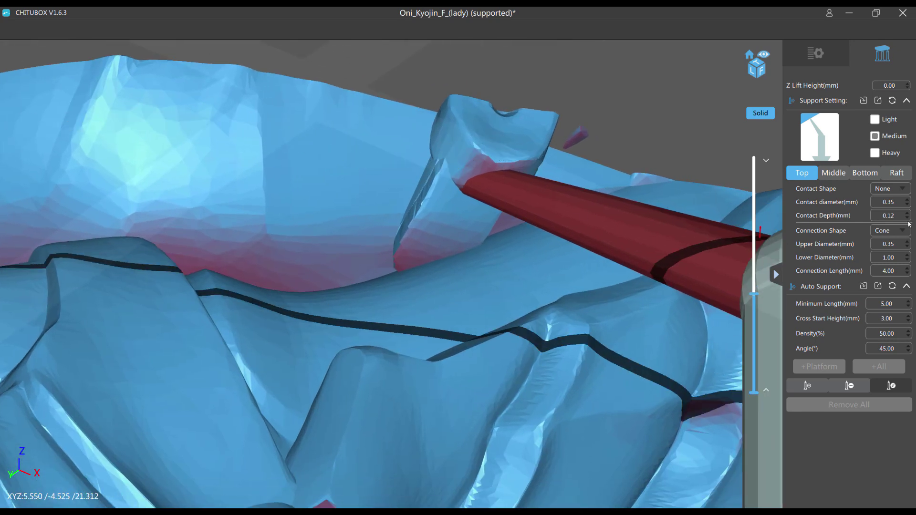
{"action": "scroll", "coordinate": [490, 185], "scroll_direction": "up", "scroll_amount": 3}
{"action": "scroll", "coordinate": [490, 186], "scroll_direction": "up", "scroll_amount": 1}
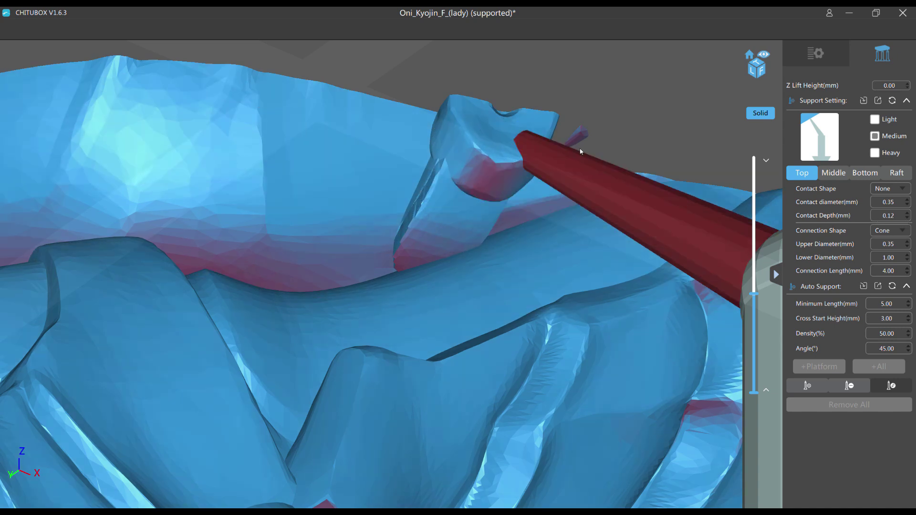
{"action": "scroll", "coordinate": [283, 99], "scroll_direction": "down", "scroll_amount": 5}
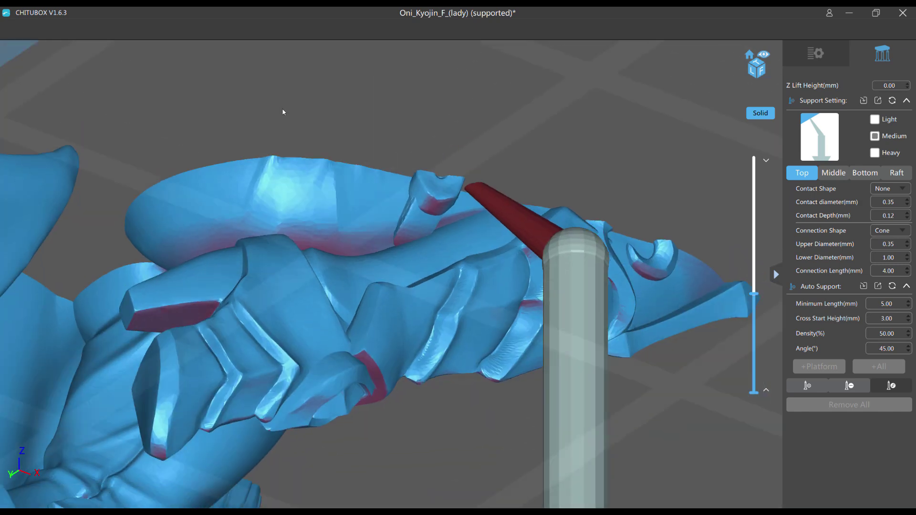
Step: Inspect the repositioned support and the surrounding red overhang areas of the cut model from several angles
{"action": "scroll", "coordinate": [286, 103], "scroll_direction": "up", "scroll_amount": 3}
{"action": "scroll", "coordinate": [291, 104], "scroll_direction": "down", "scroll_amount": 5}
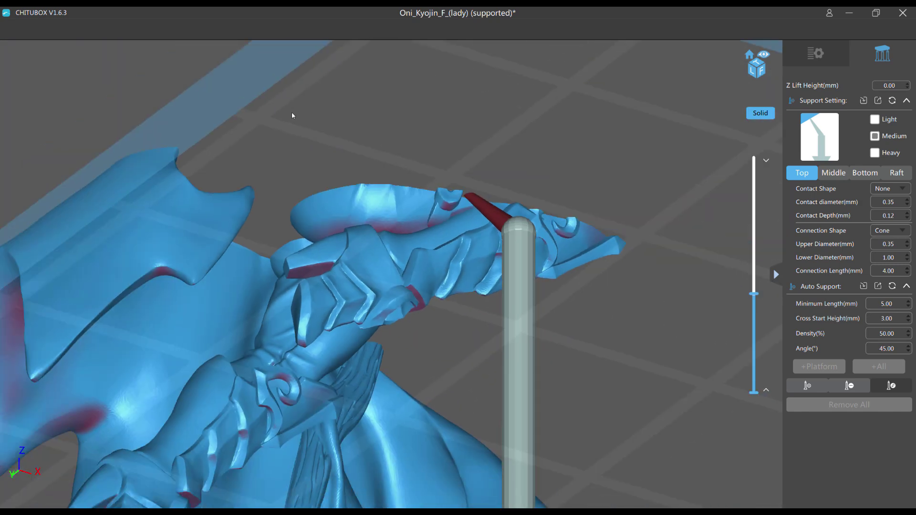
{"action": "scroll", "coordinate": [288, 124], "scroll_direction": "up", "scroll_amount": 3}
{"action": "scroll", "coordinate": [302, 131], "scroll_direction": "up", "scroll_amount": 4}
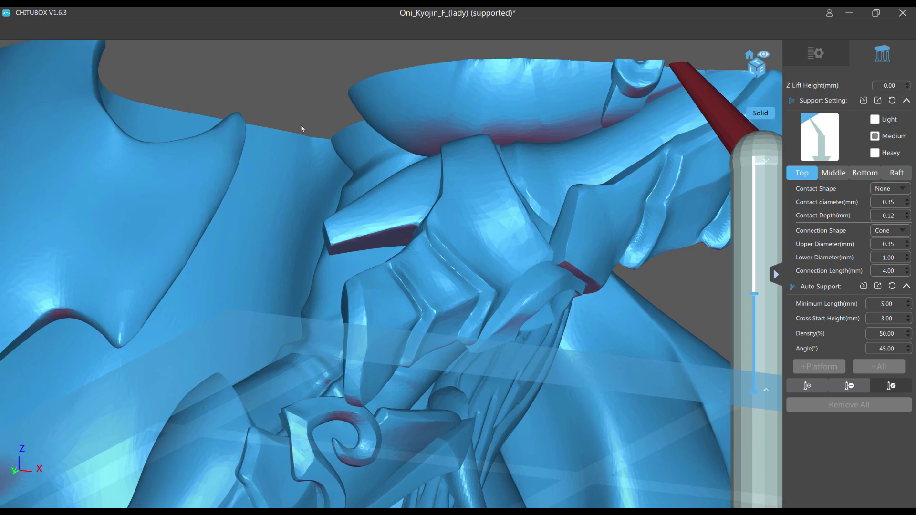
{"action": "scroll", "coordinate": [300, 129], "scroll_direction": "down", "scroll_amount": 4}
{"action": "right_click_drag", "start_coordinate": [296, 123], "coordinate": [291, 111]}
{"action": "scroll", "coordinate": [291, 120], "scroll_direction": "up", "scroll_amount": 2}
{"action": "scroll", "coordinate": [292, 128], "scroll_direction": "down", "scroll_amount": 4}
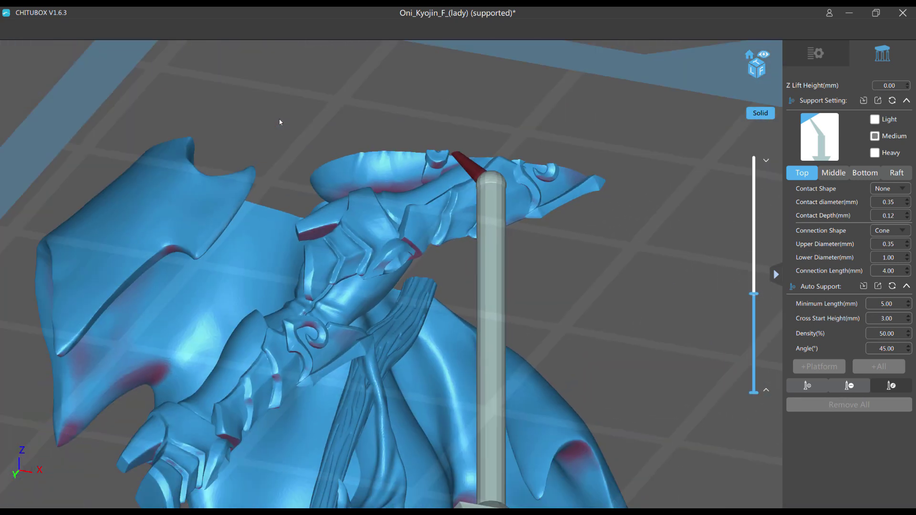
{"action": "scroll", "coordinate": [282, 127], "scroll_direction": "up", "scroll_amount": 2}
{"action": "scroll", "coordinate": [289, 137], "scroll_direction": "down", "scroll_amount": 3}
{"action": "scroll", "coordinate": [289, 137], "scroll_direction": "up", "scroll_amount": 2}
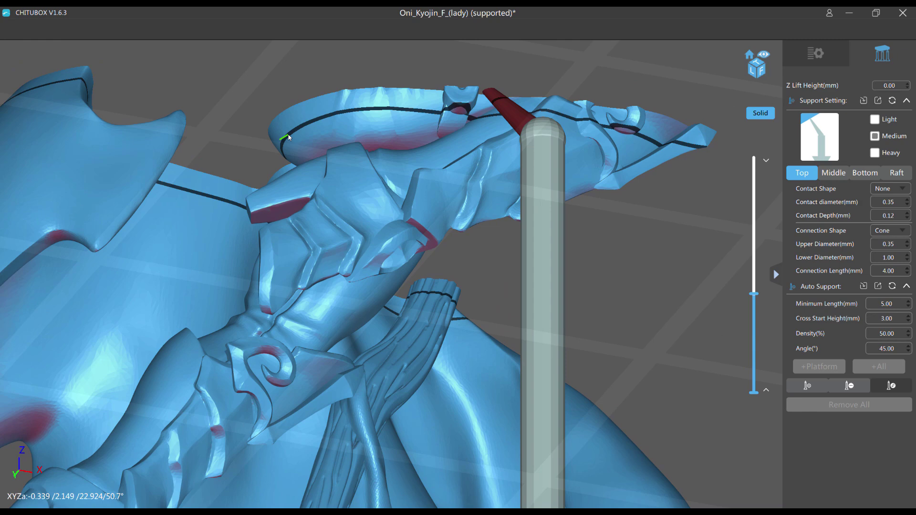
{"action": "scroll", "coordinate": [287, 137], "scroll_direction": "down", "scroll_amount": 4}
{"action": "scroll", "coordinate": [288, 140], "scroll_direction": "up", "scroll_amount": 2}
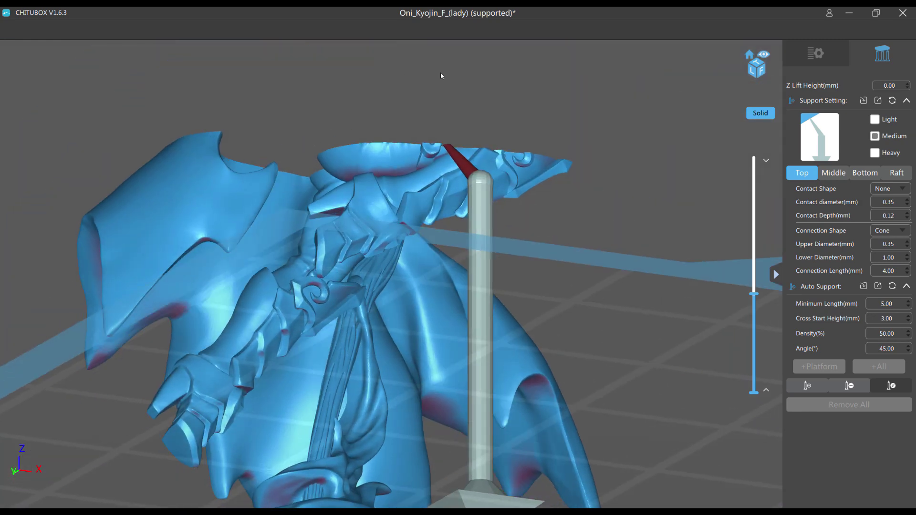